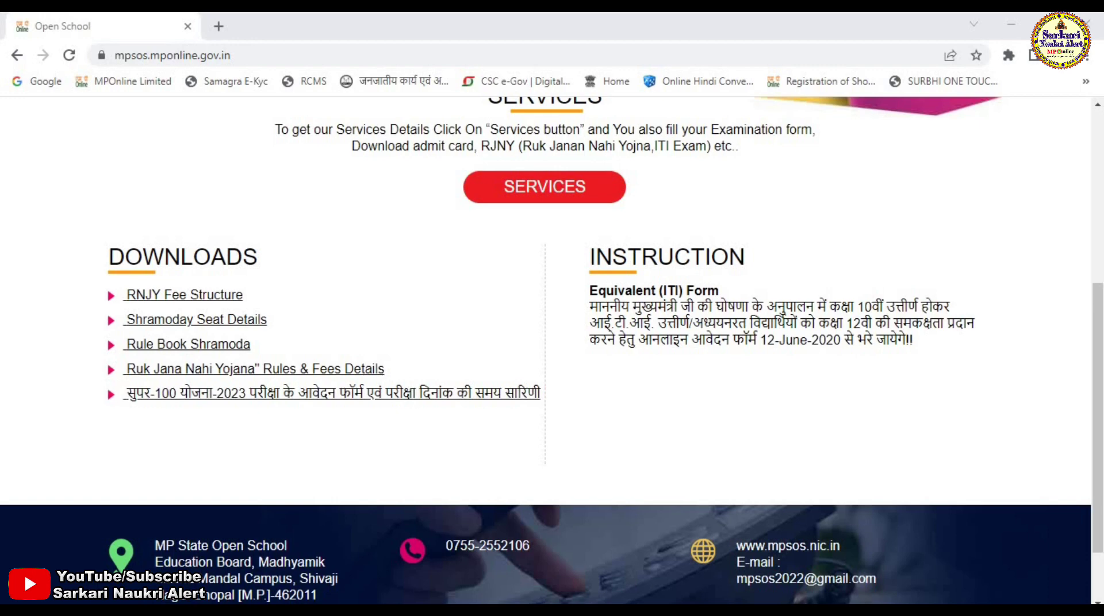
# - Open the list of examination services from the Open School home page
pyautogui.scroll(1, 388, 447)
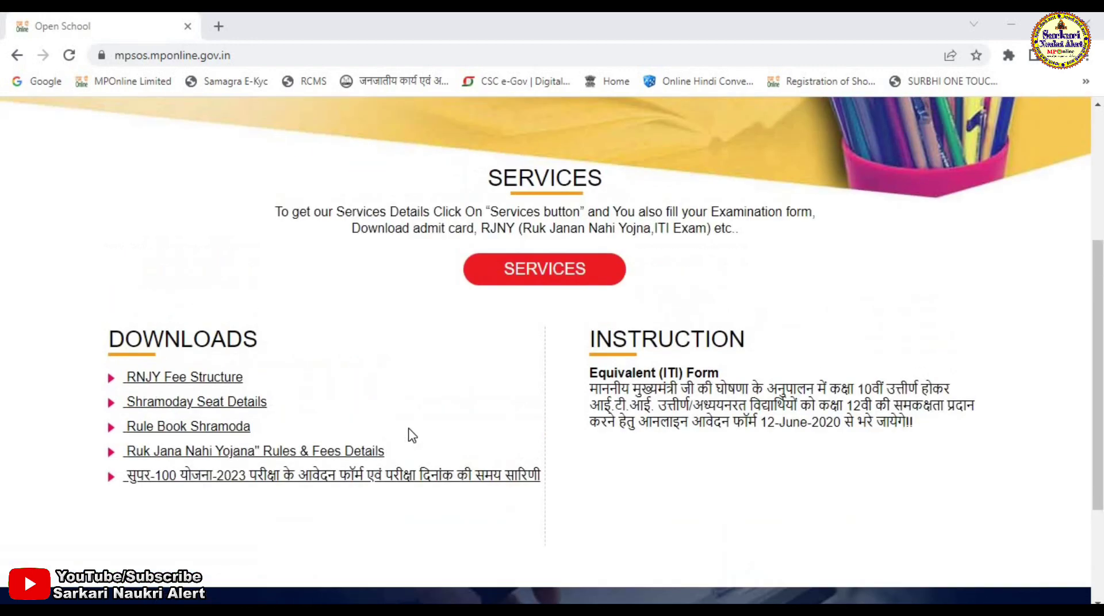
pyautogui.scroll(3, 409, 436)
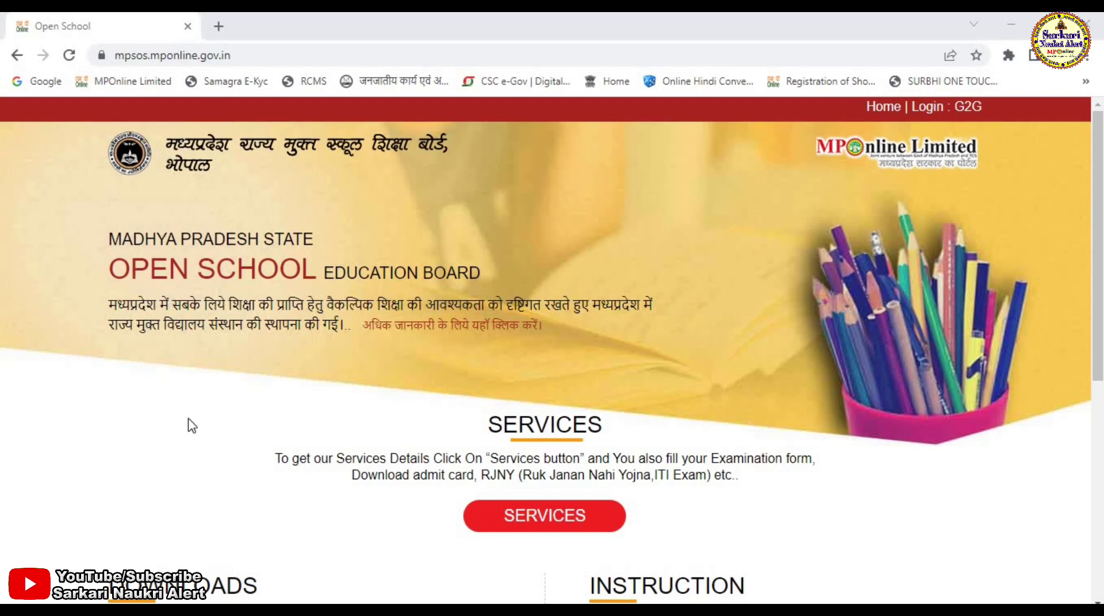
pyautogui.click(544, 517)
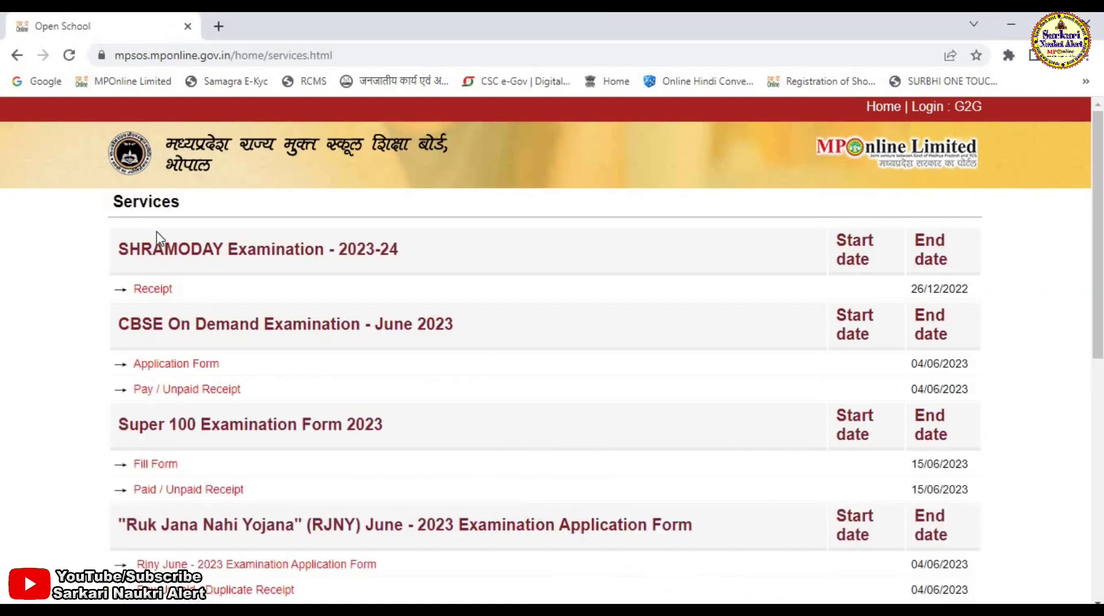
# - Check the end date for the Super 100 Examination Form 2023 in the services list and open its Fill Form link
pyautogui.scroll(-1, 578, 437)
pyautogui.scroll(-7, 579, 437)
pyautogui.scroll(8, 406, 420)
pyautogui.moveTo(121, 427); pyautogui.dragTo(394, 431)
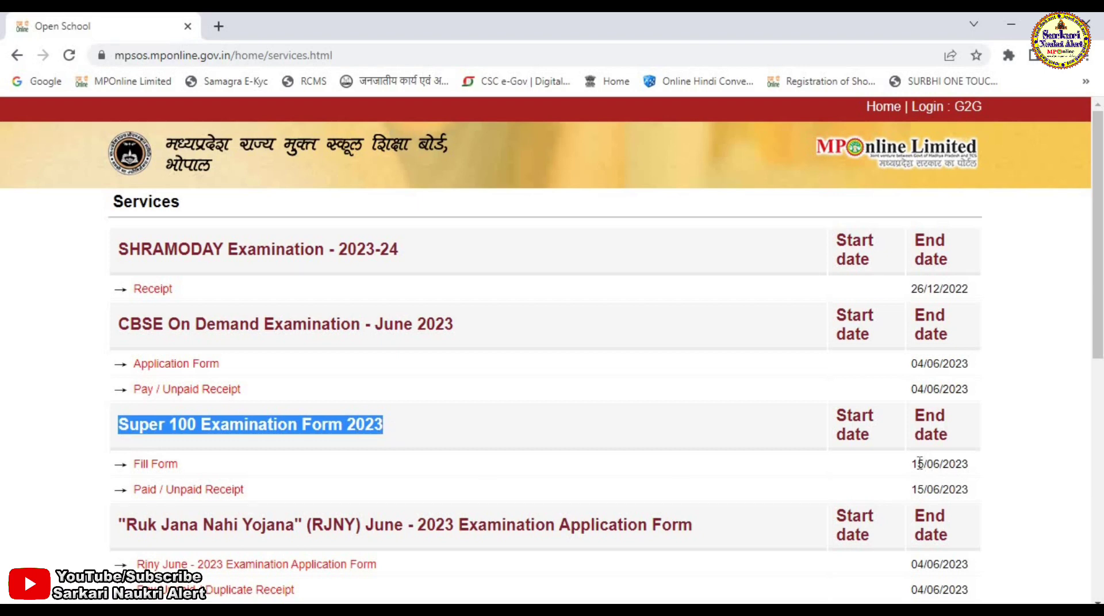
pyautogui.moveTo(912, 460); pyautogui.dragTo(975, 468)
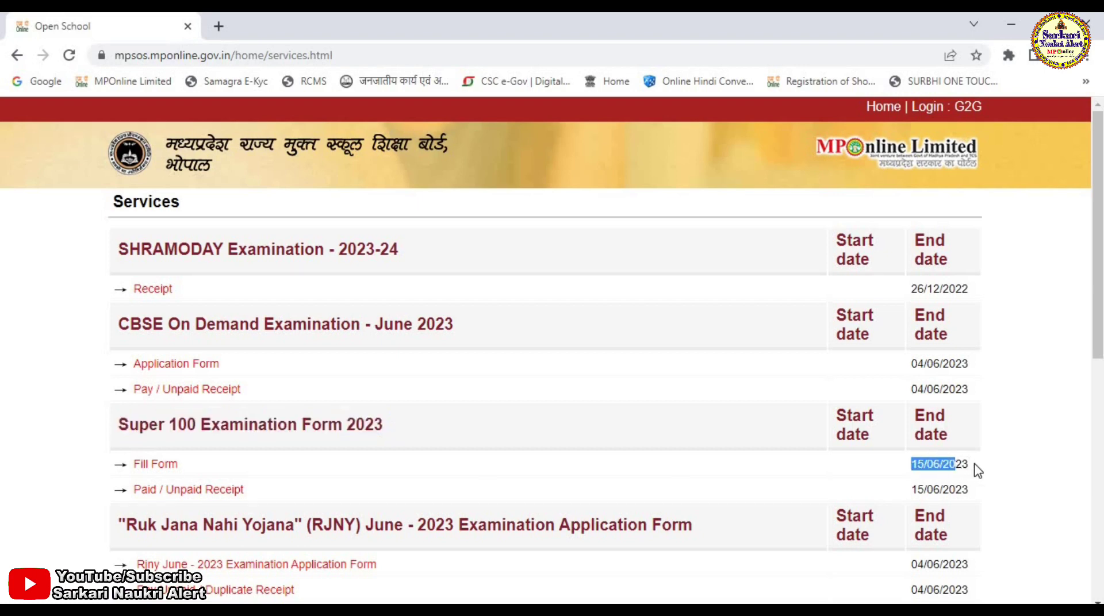
pyautogui.click(159, 471)
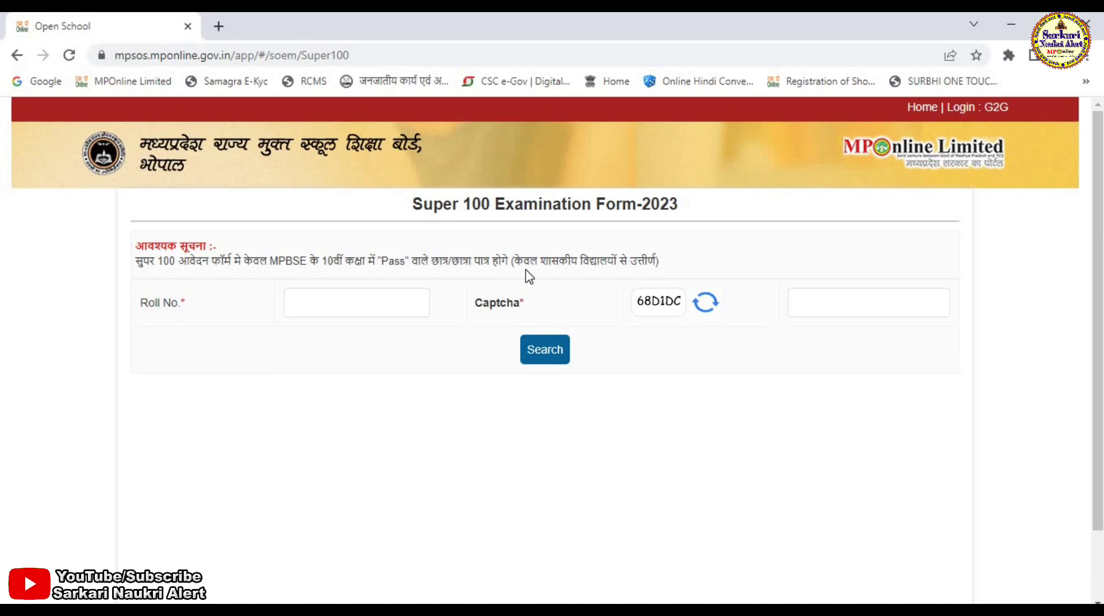
# - Read the eligibility notice above the roll number search, especially the bracketed condition about the applicant's school
pyautogui.moveTo(514, 261); pyautogui.dragTo(659, 260)
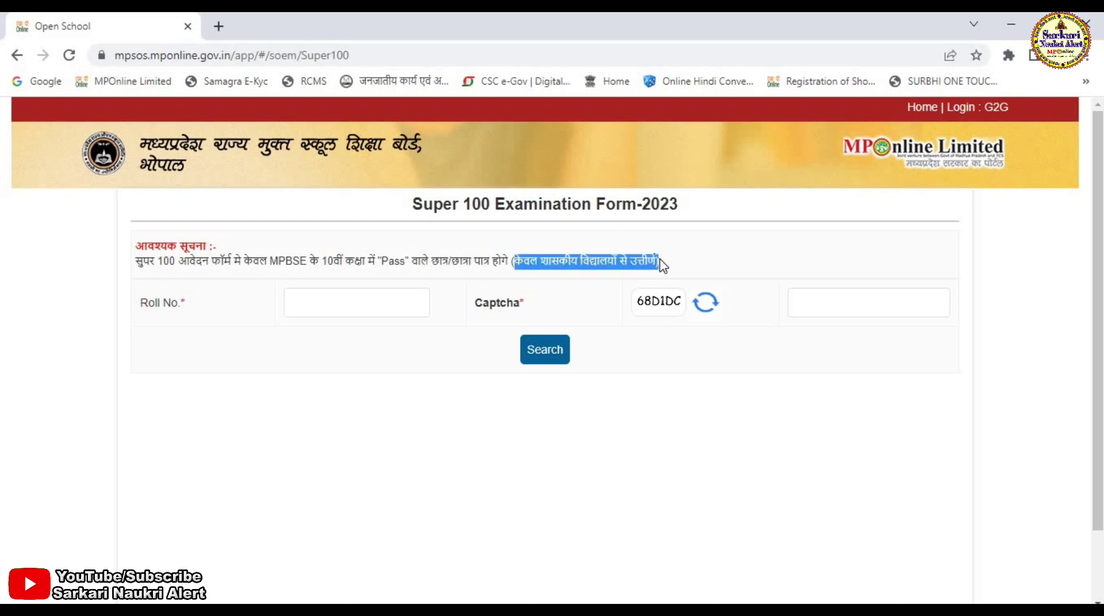
pyautogui.click(370, 387)
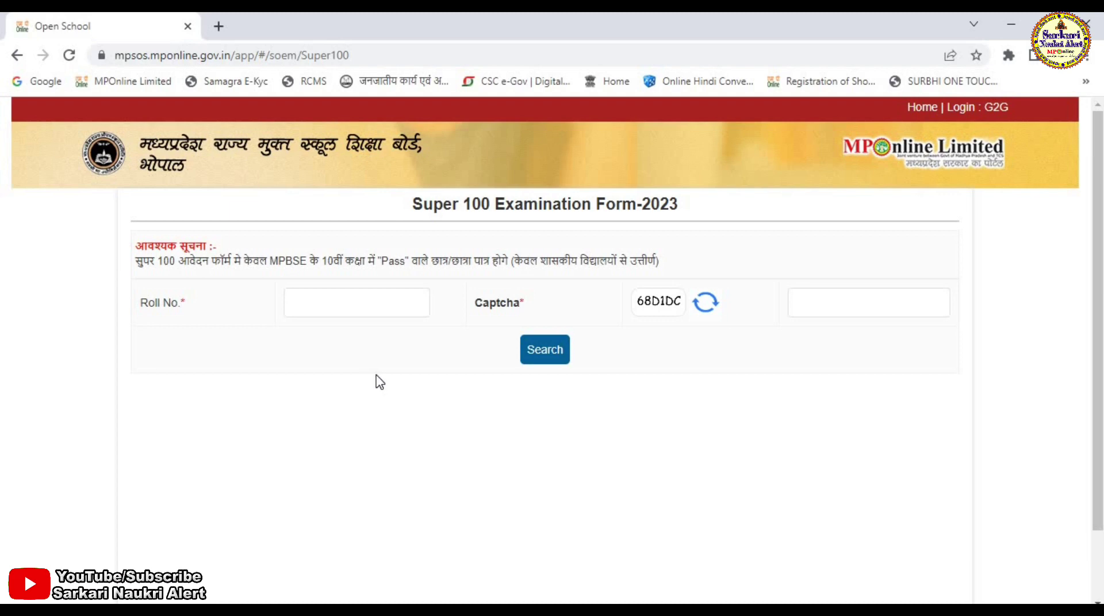
pyautogui.moveTo(514, 261); pyautogui.dragTo(684, 256)
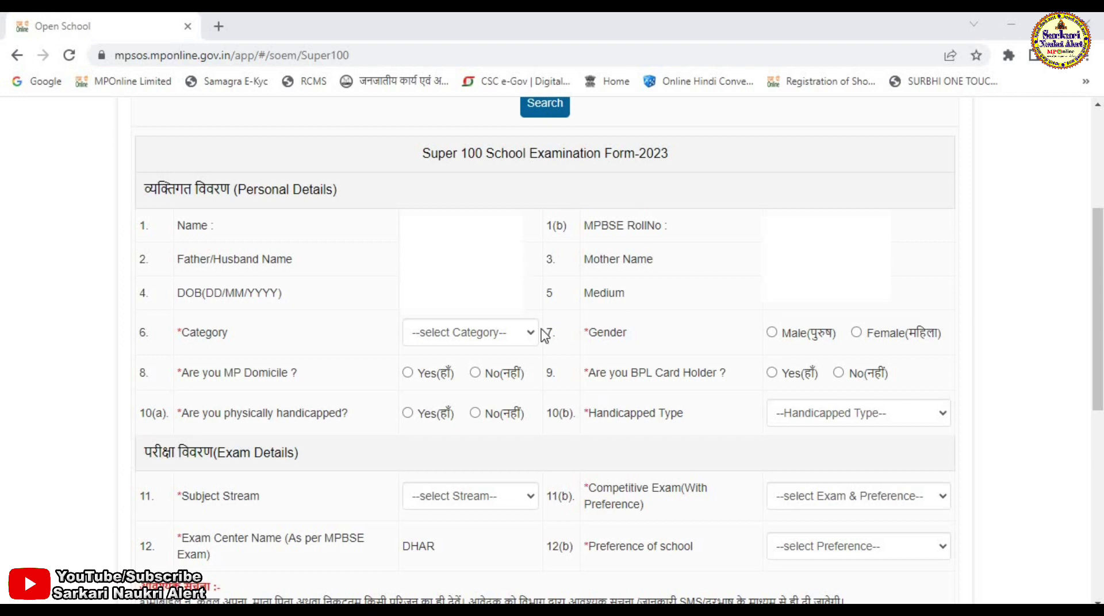
pyautogui.click(12, 311)
# - Fill in the personal details with category अनुसूचित जनजाति (ST), gender Female, MP domicile Yes, BPL card holder No and physically handicapped No
pyautogui.click(475, 340)
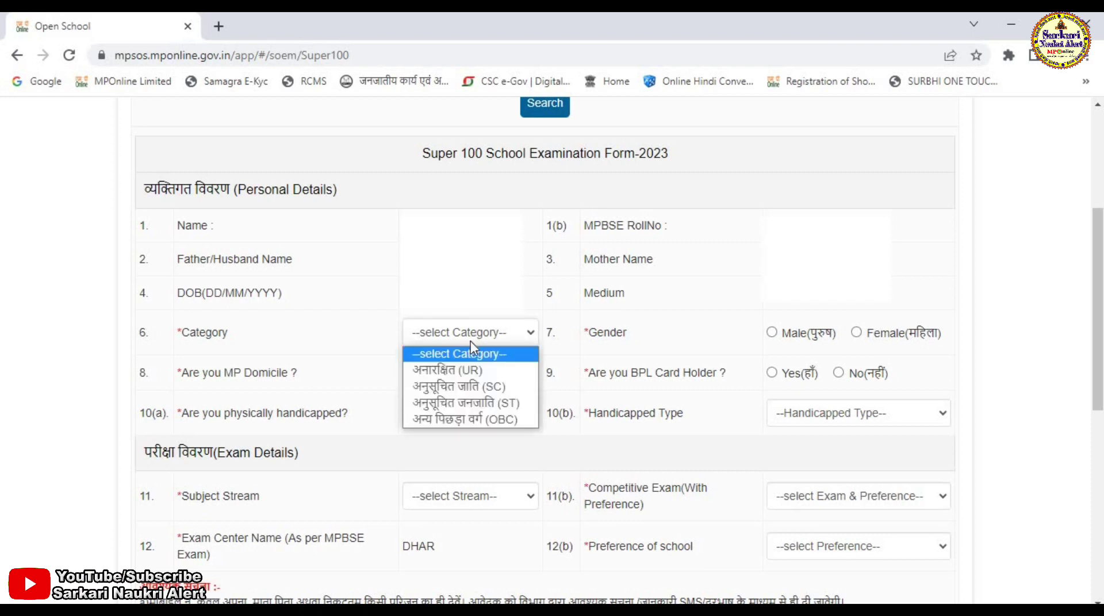
pyautogui.click(465, 406)
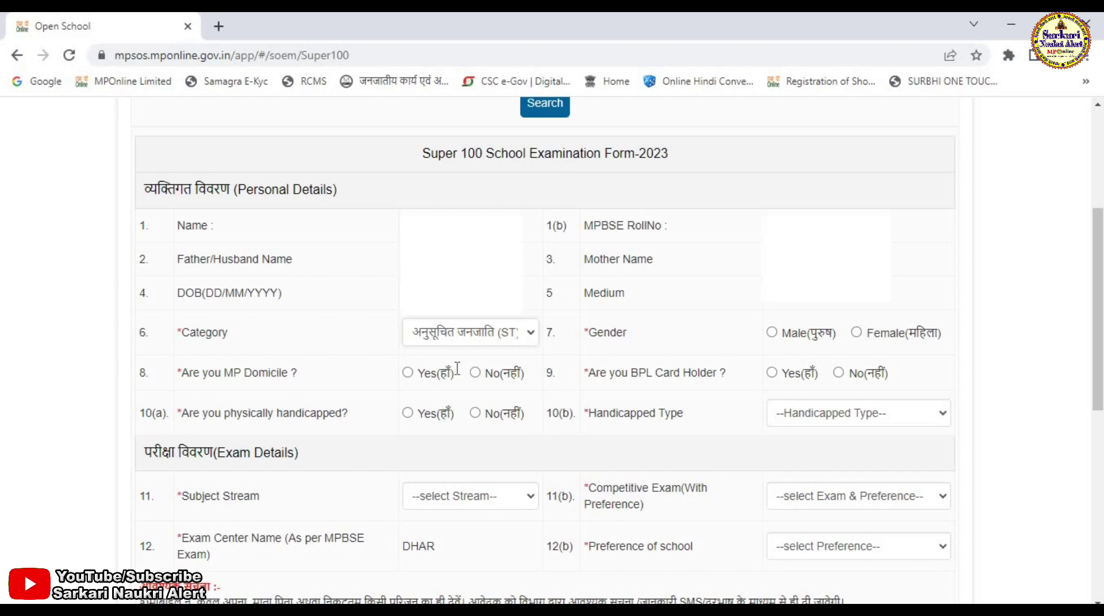
pyautogui.click(856, 334)
pyautogui.click(408, 373)
pyautogui.click(839, 374)
pyautogui.click(475, 414)
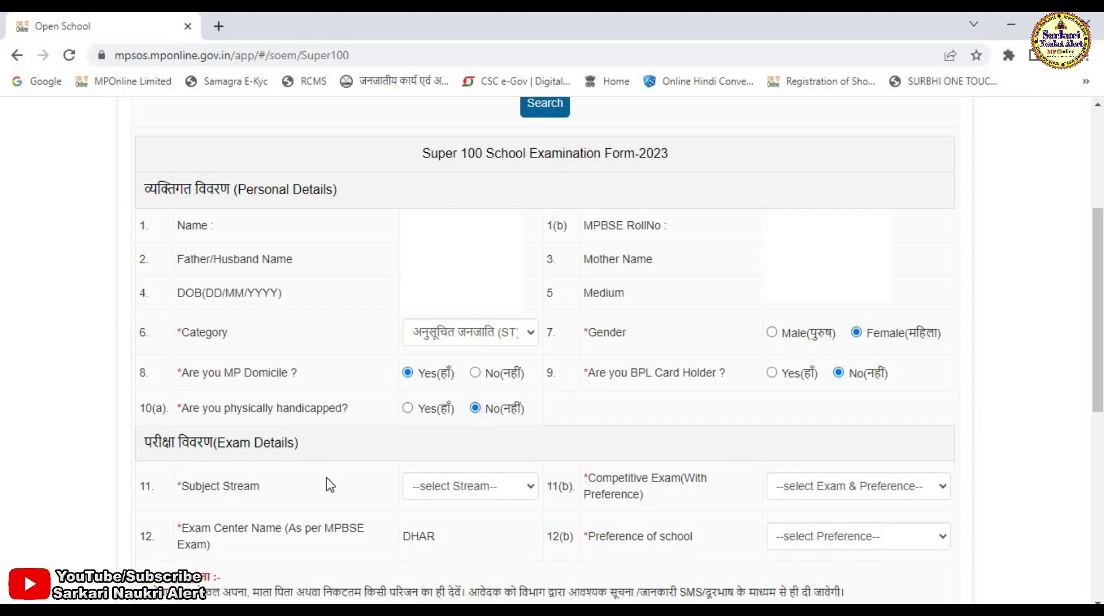
# - Set the competitive exam preference to NEET and the subject stream to Biology in the exam details
pyautogui.click(469, 494)
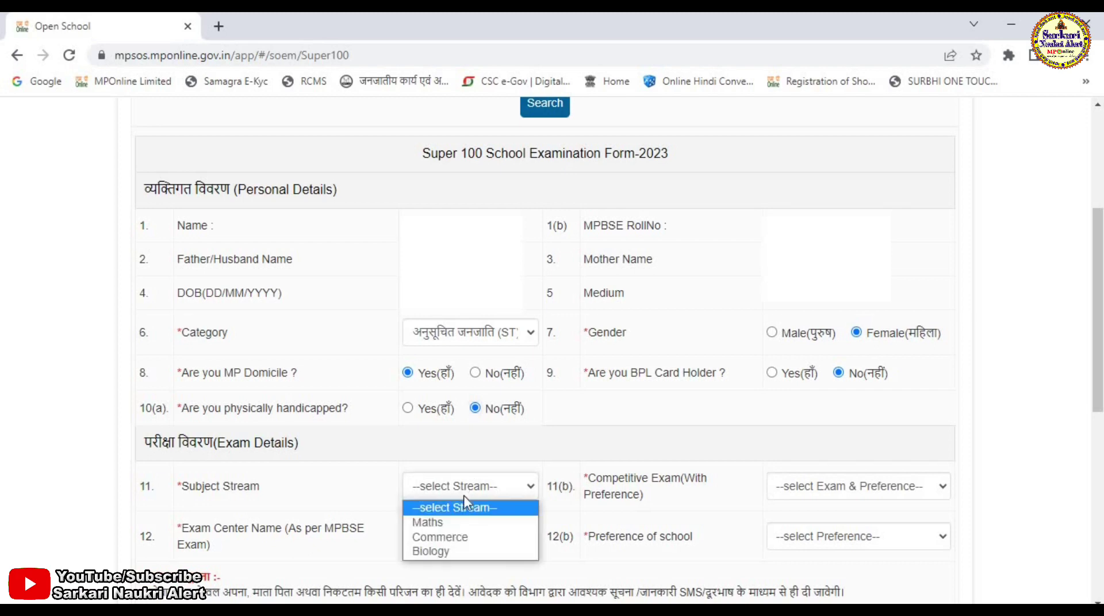
pyautogui.click(462, 543)
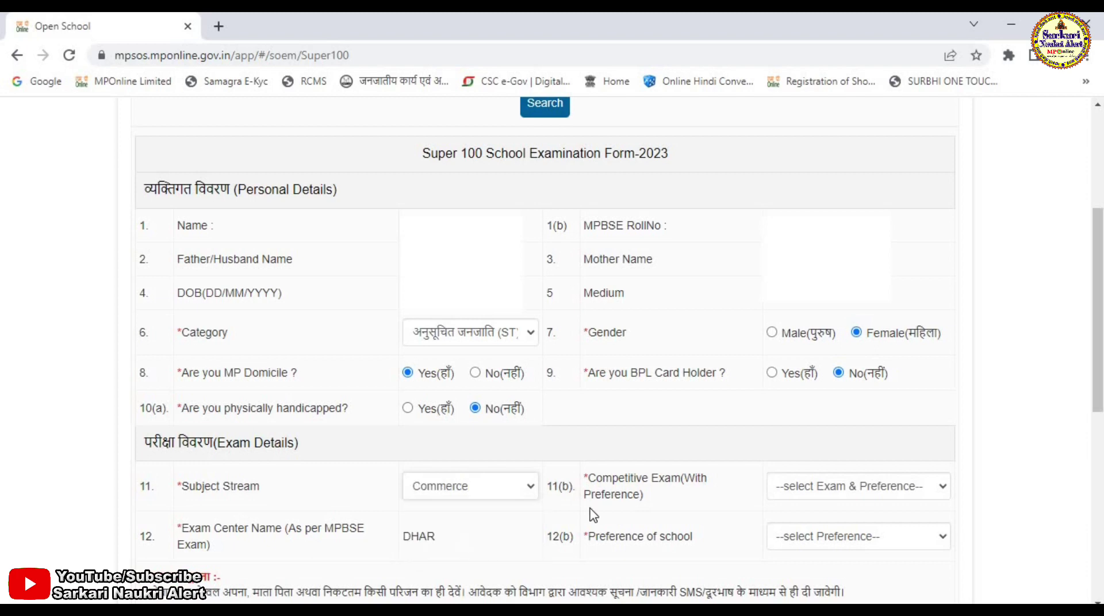
pyautogui.scroll(-5, 584, 168)
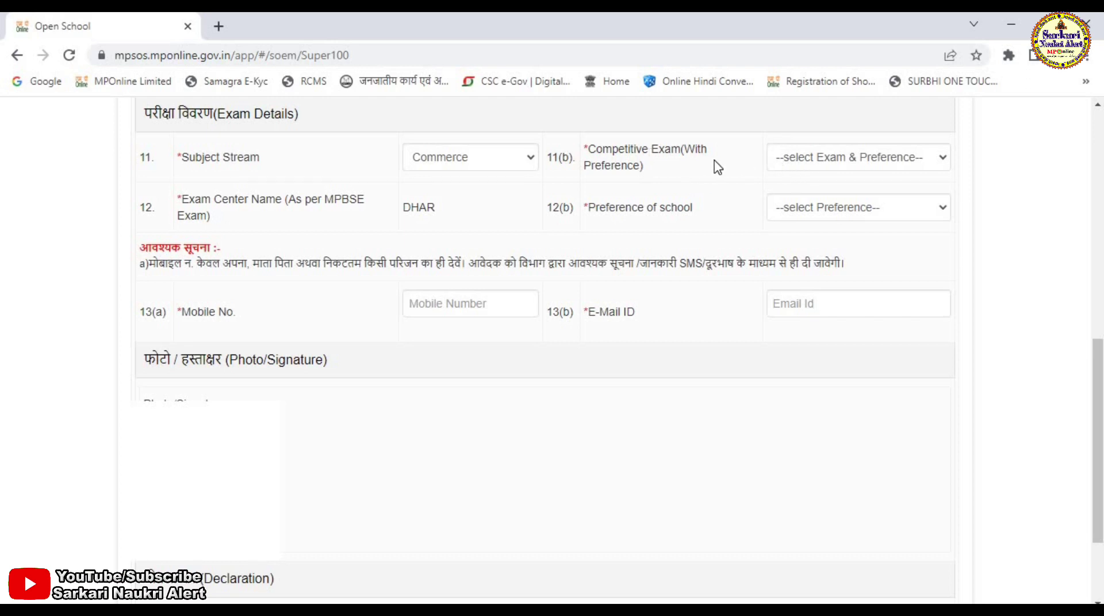
pyautogui.click(796, 163)
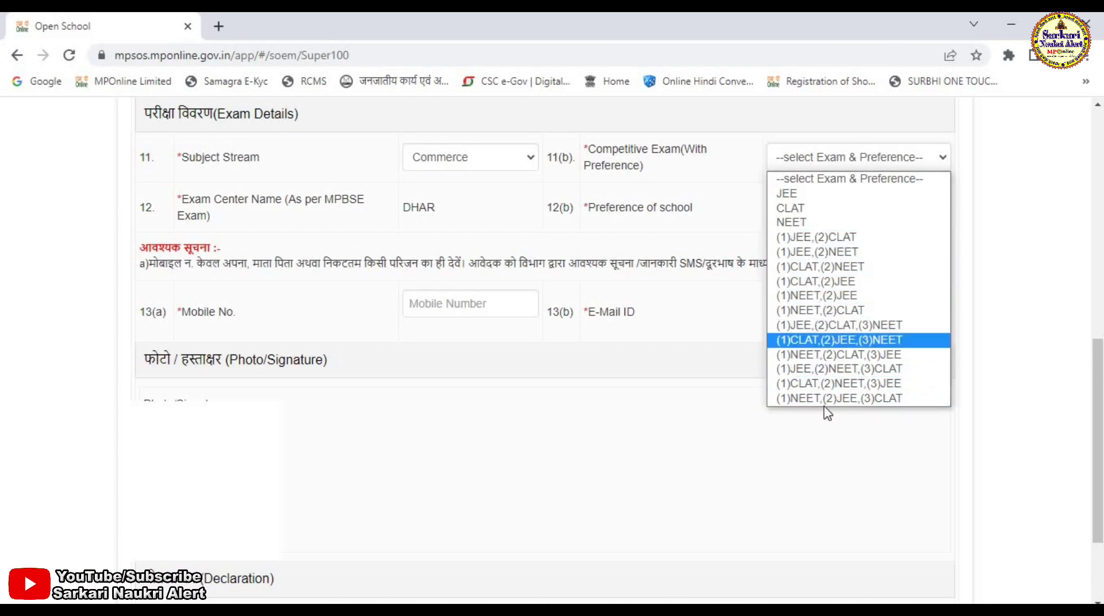
pyautogui.click(795, 223)
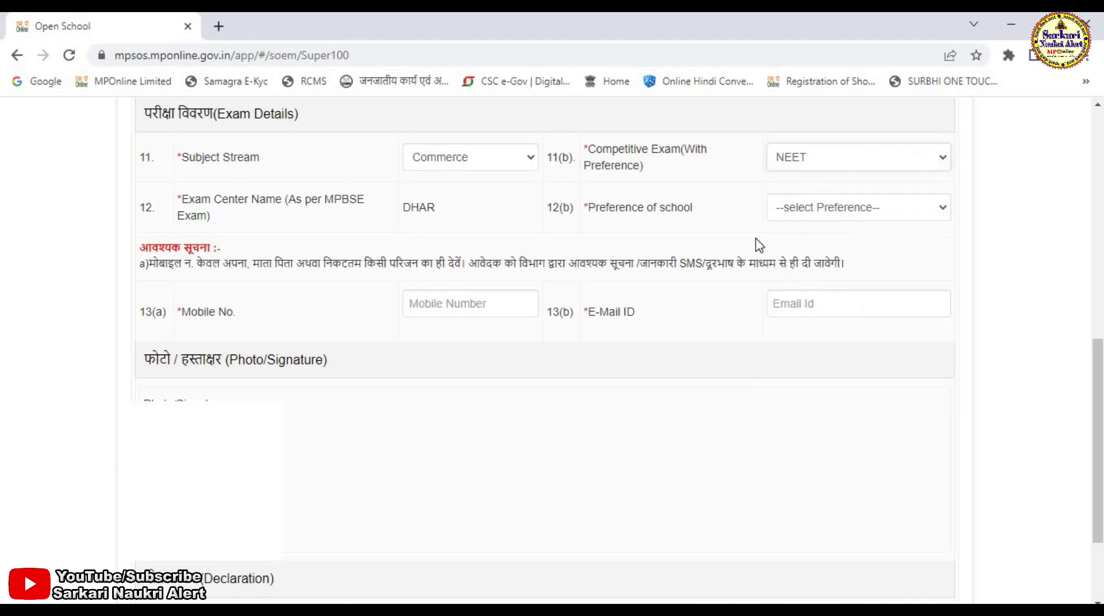
pyautogui.click(483, 167)
pyautogui.click(455, 222)
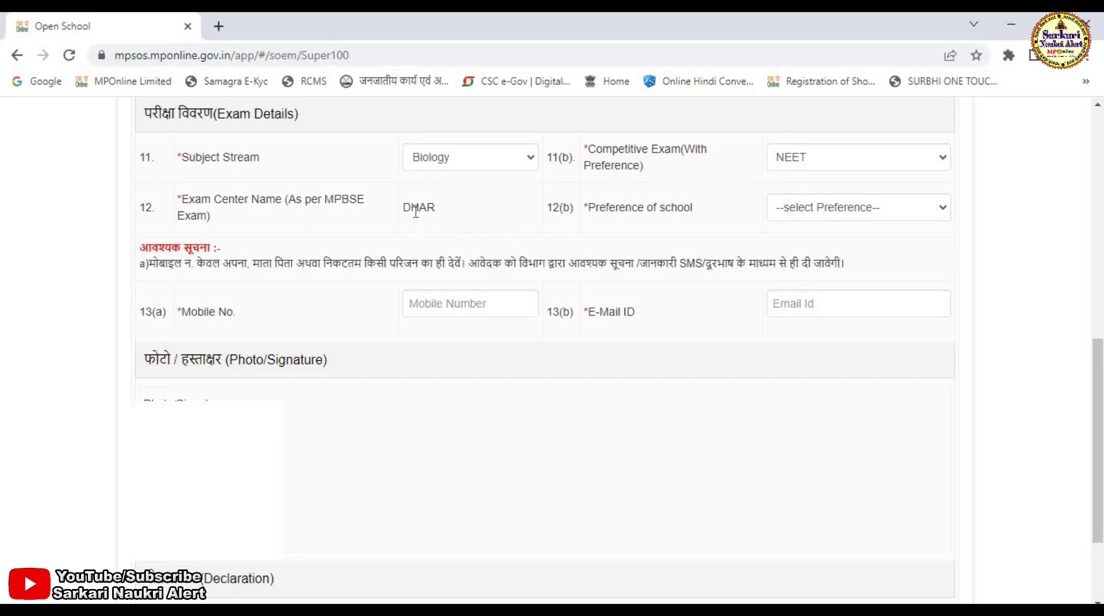
# - Choose शासकीय मल्हार आश्रम उ.मा.वि. इंदौर as the preferred school
pyautogui.doubleClick(460, 208)
pyautogui.click(431, 208)
pyautogui.click(837, 210)
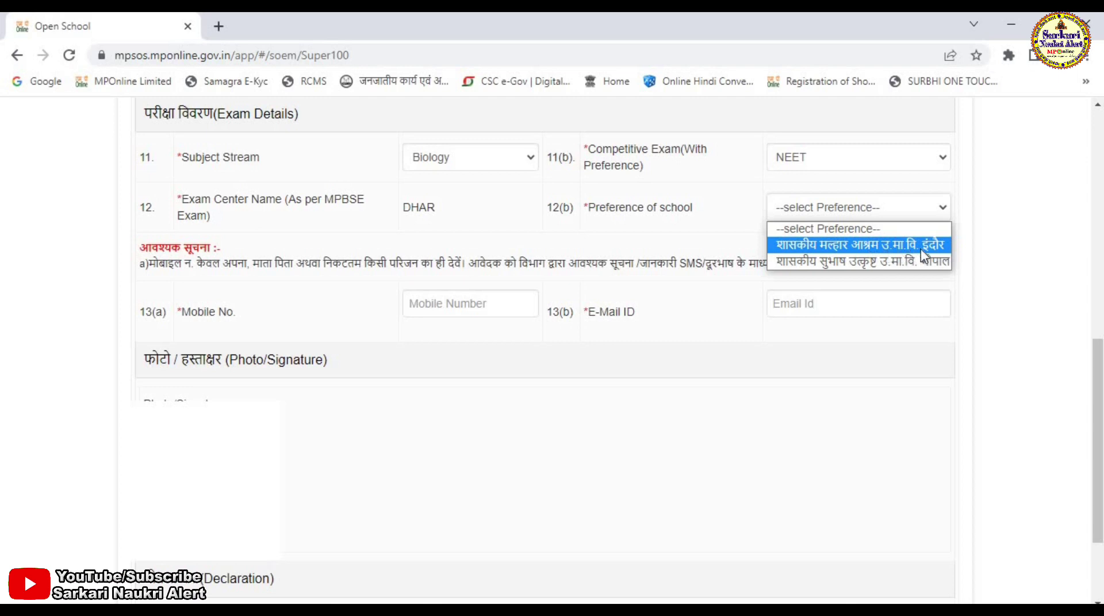
pyautogui.click(857, 245)
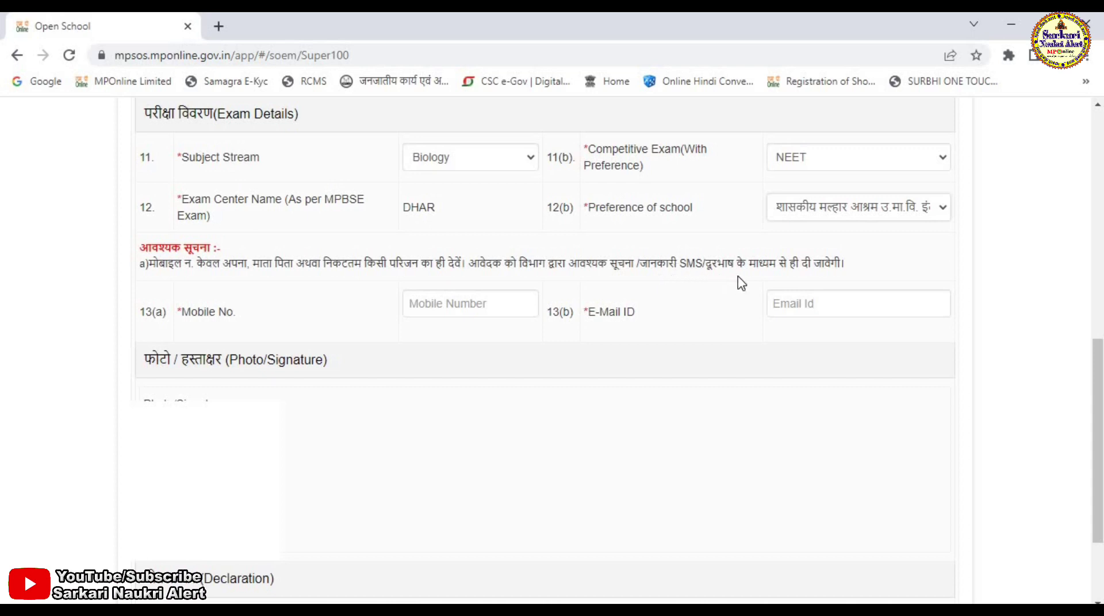
# - Fill in the applicant's mobile number and e-mail, and submit the examination form
pyautogui.click(463, 309)
pyautogui.scroll(-2, 586, 433)
pyautogui.click(216, 535)
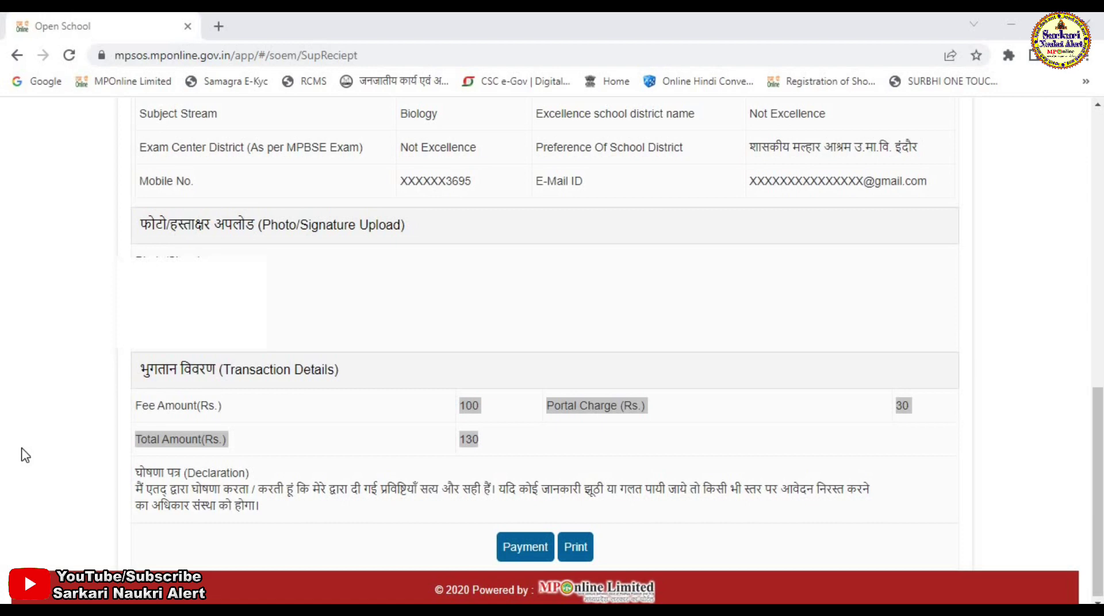
# - Review the fee amounts in the transaction details and start the payment for the submitted application
pyautogui.click(156, 406)
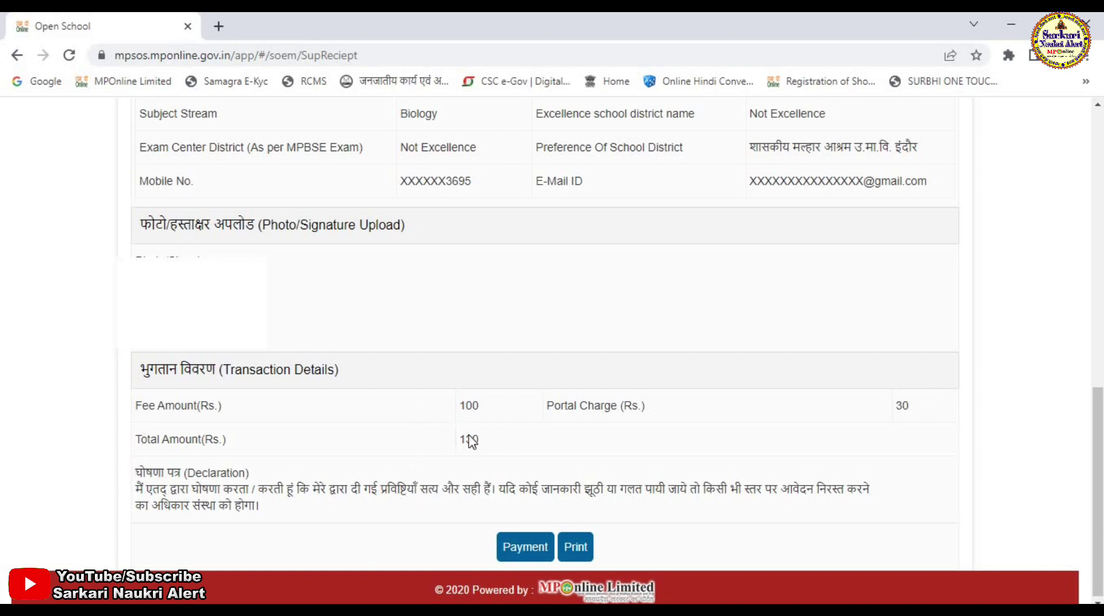
pyautogui.click(529, 553)
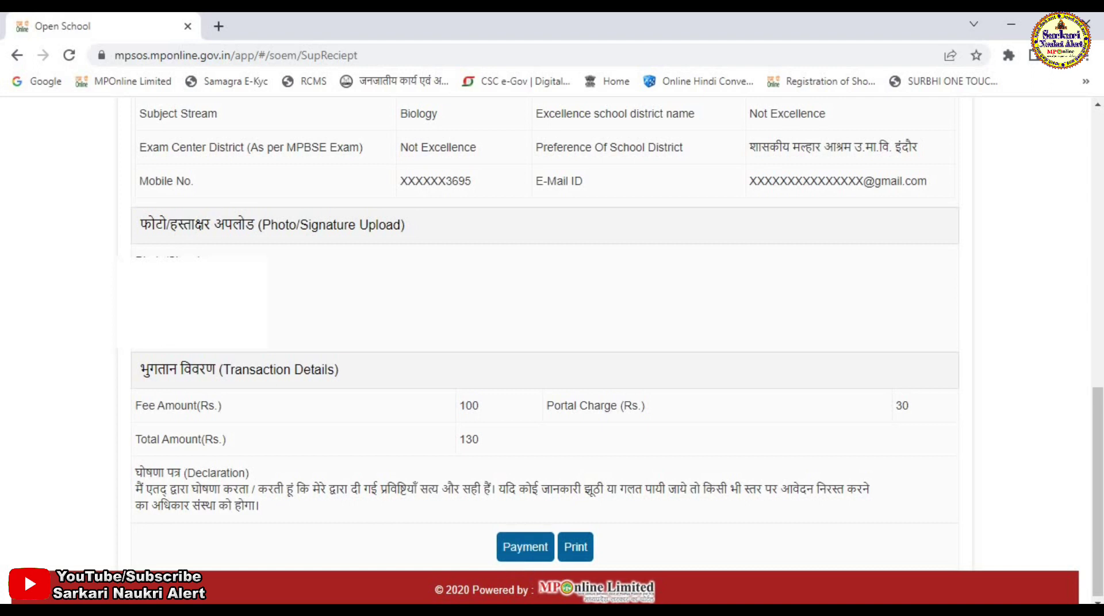